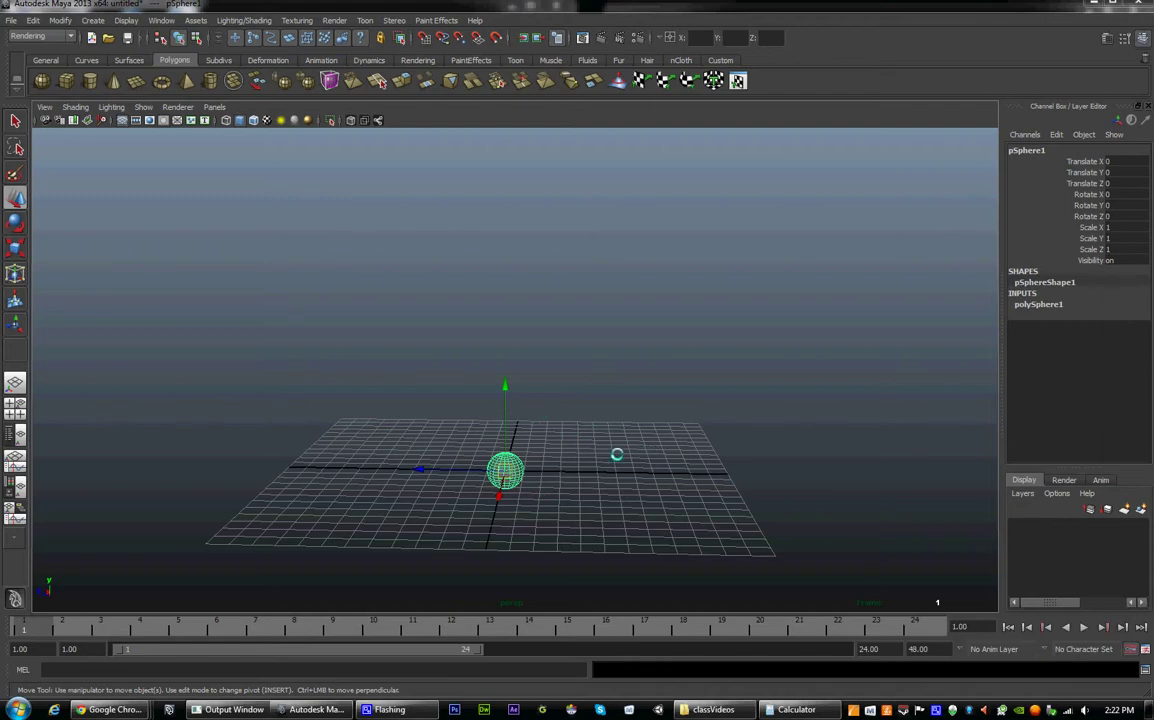
Step: Set the animation end time and the playback range end to 120 frames
alt+middle_drag(620, 499, 605, 468)
alt+drag(605, 468, 490, 323)
alt+drag(498, 379, 803, 628)
click(914, 648)
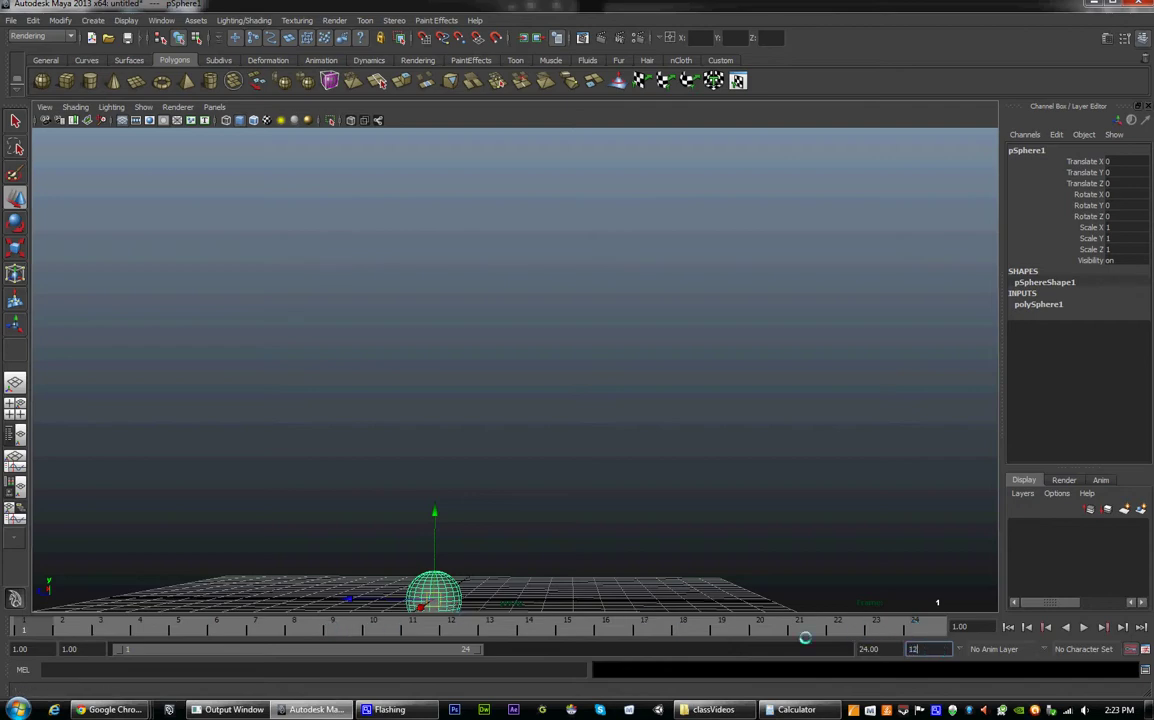
drag(891, 650, 702, 648)
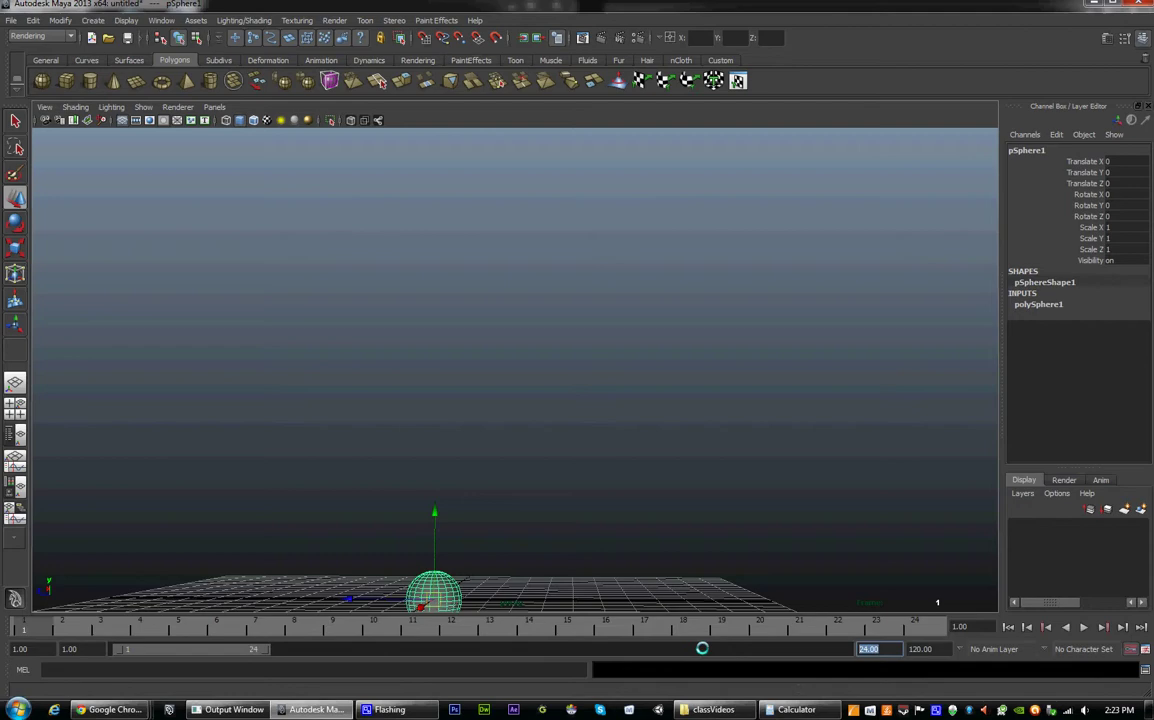
key(Return)
Step: Scrub and play through the 120-frame timeline to examine its full length
drag(884, 634, 25, 626)
scroll(191, 512, down, 3)
alt+middle_drag(191, 512, 352, 415)
alt+drag(352, 416, 430, 500)
alt+right_drag(508, 484, 550, 480)
alt+drag(550, 480, 531, 451)
drag(22, 625, 3, 622)
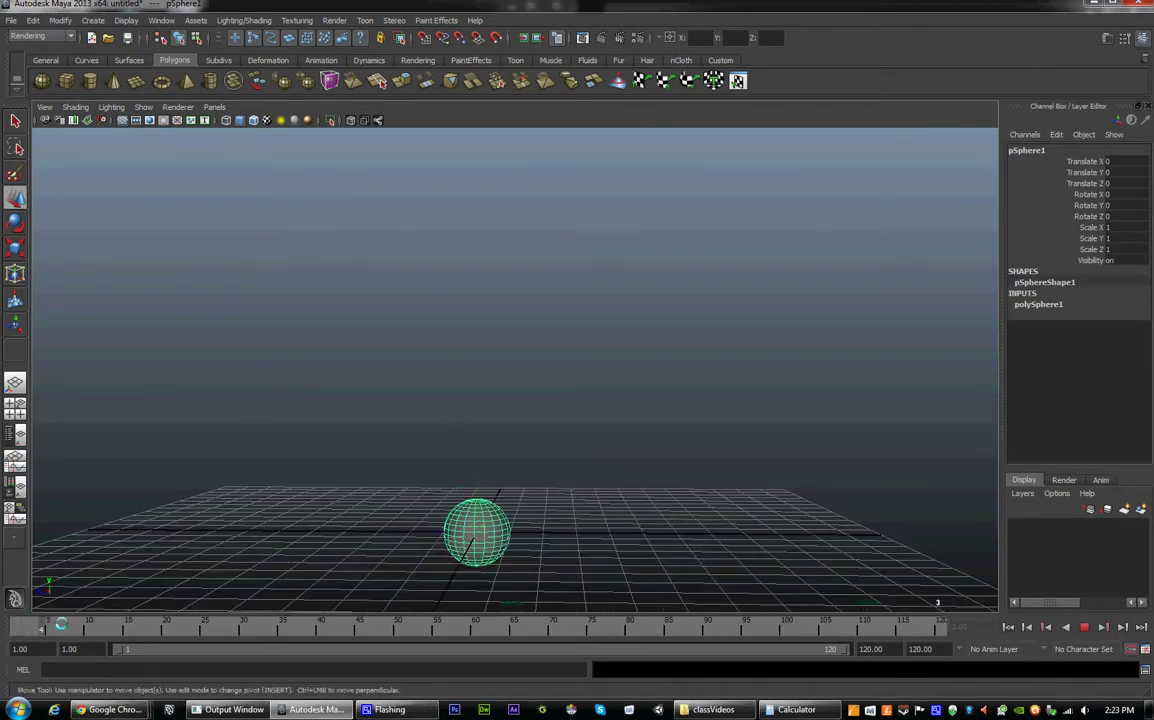
drag(901, 615, 10, 625)
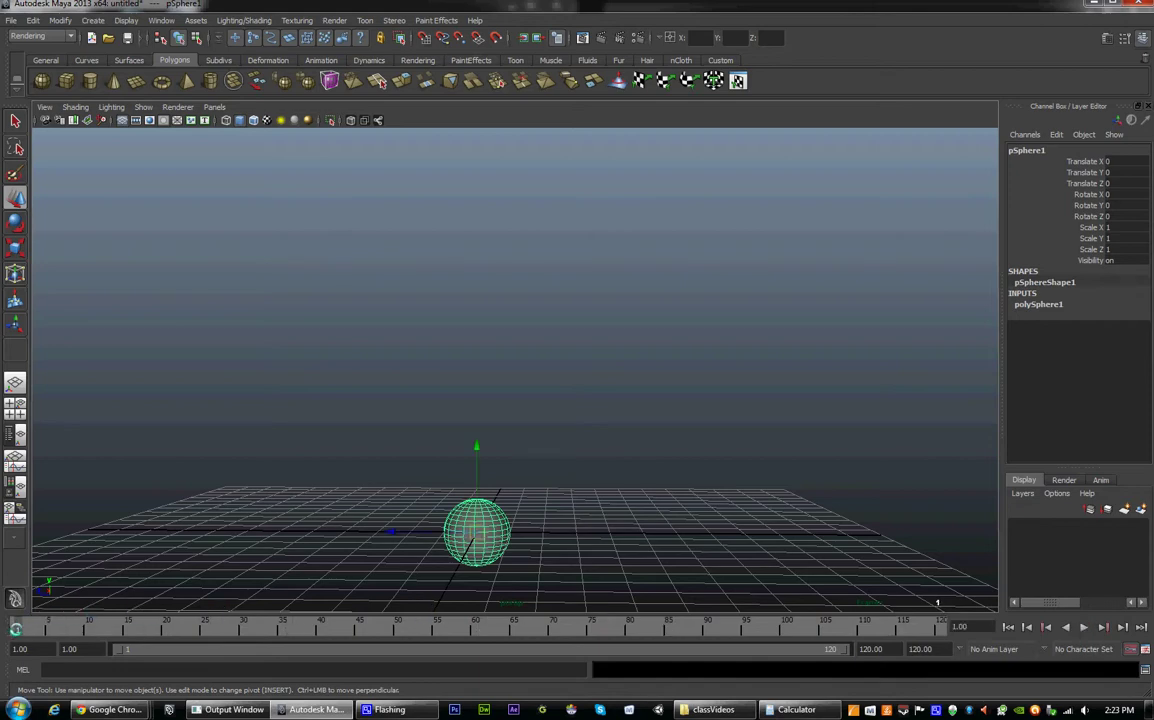
key(alt+v)
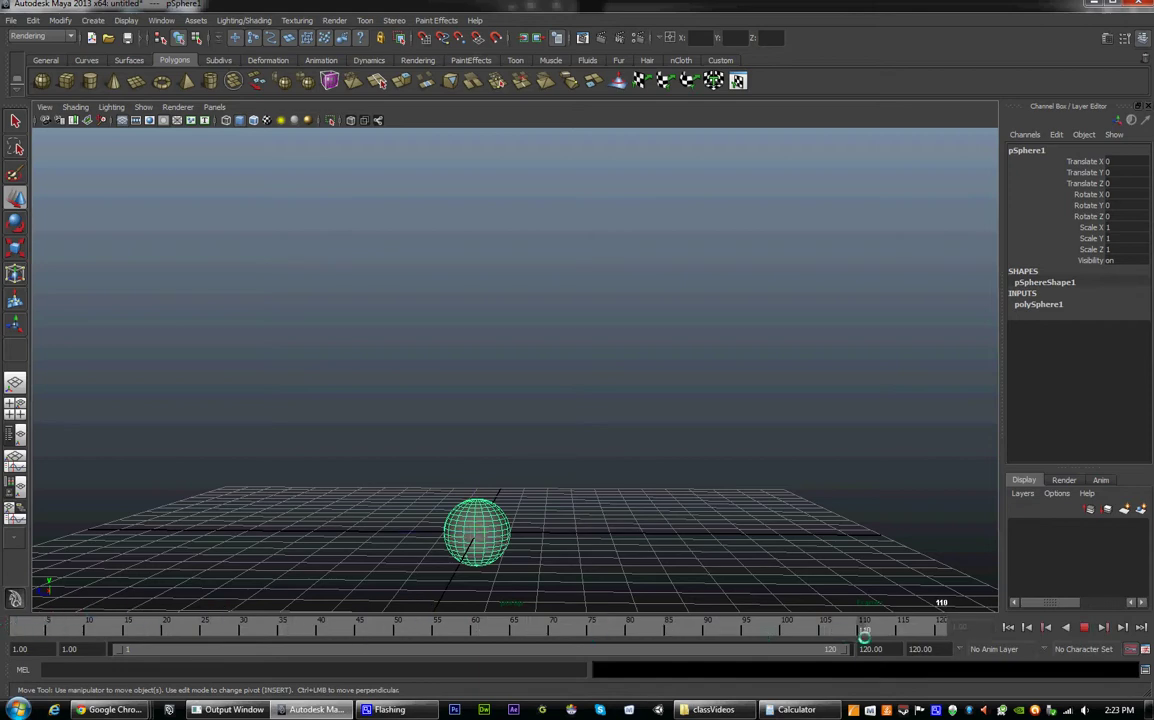
click(908, 630)
Step: Shorten the playback range to end at frame 62, and extend it back to frame 120
drag(896, 649, 809, 650)
click(925, 649)
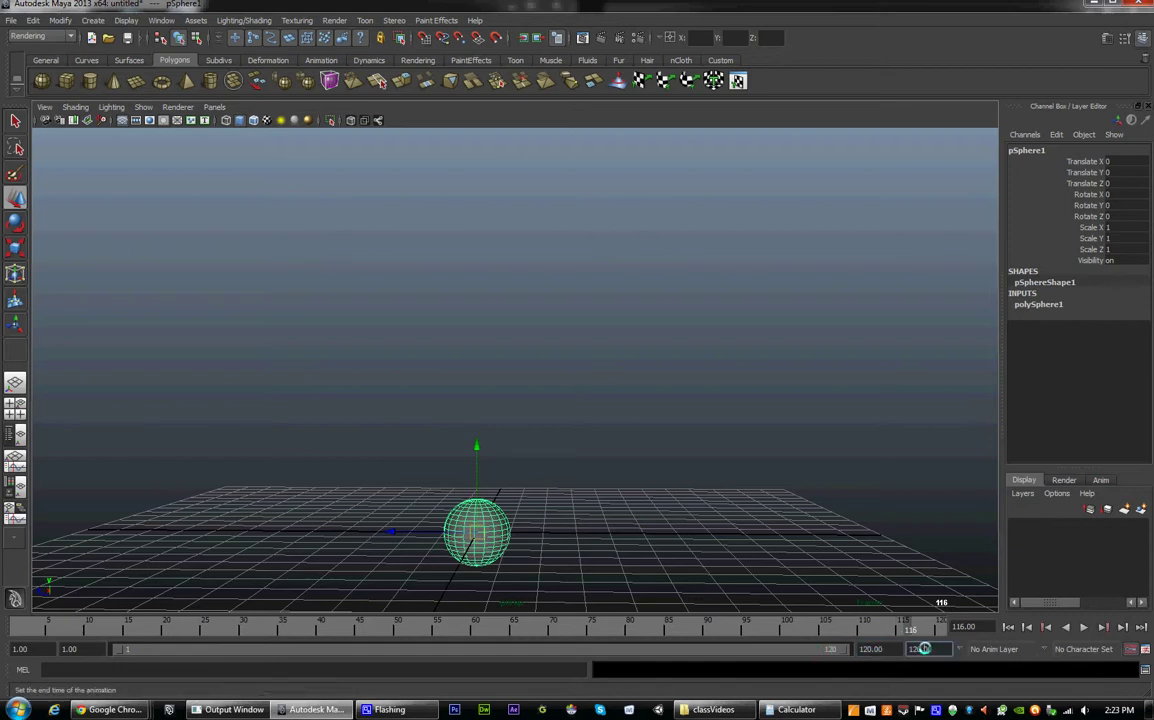
drag(887, 649, 809, 649)
click(927, 649)
click(884, 649)
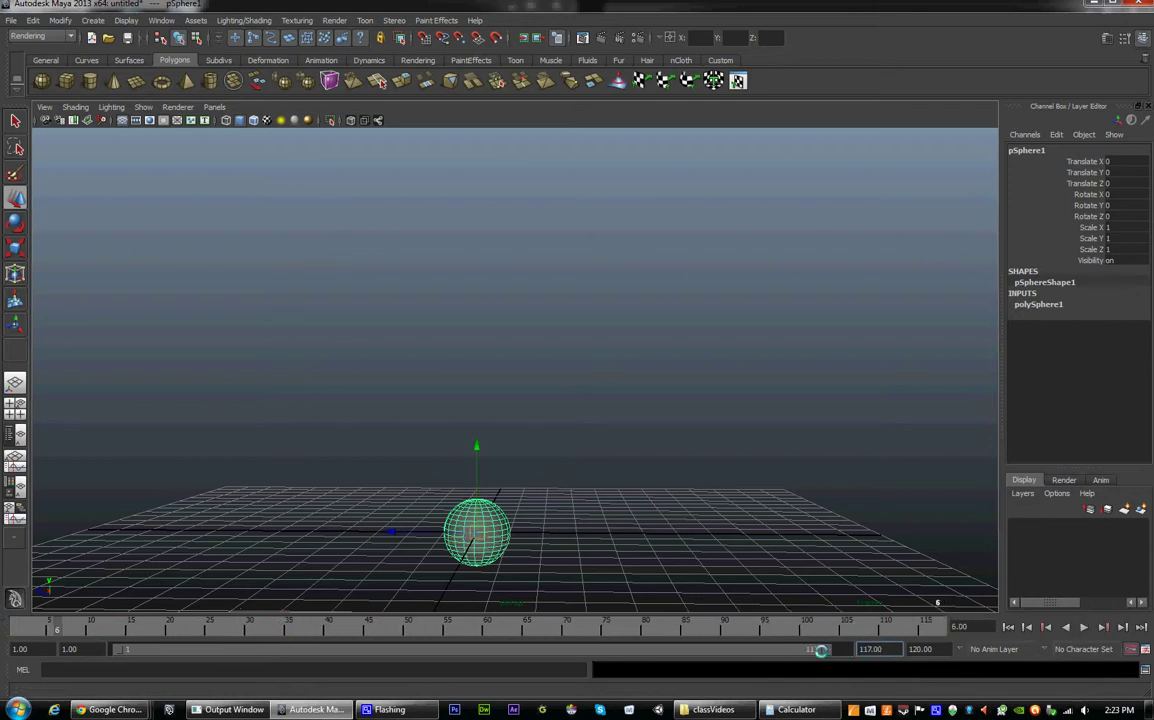
text(62)
key(Return)
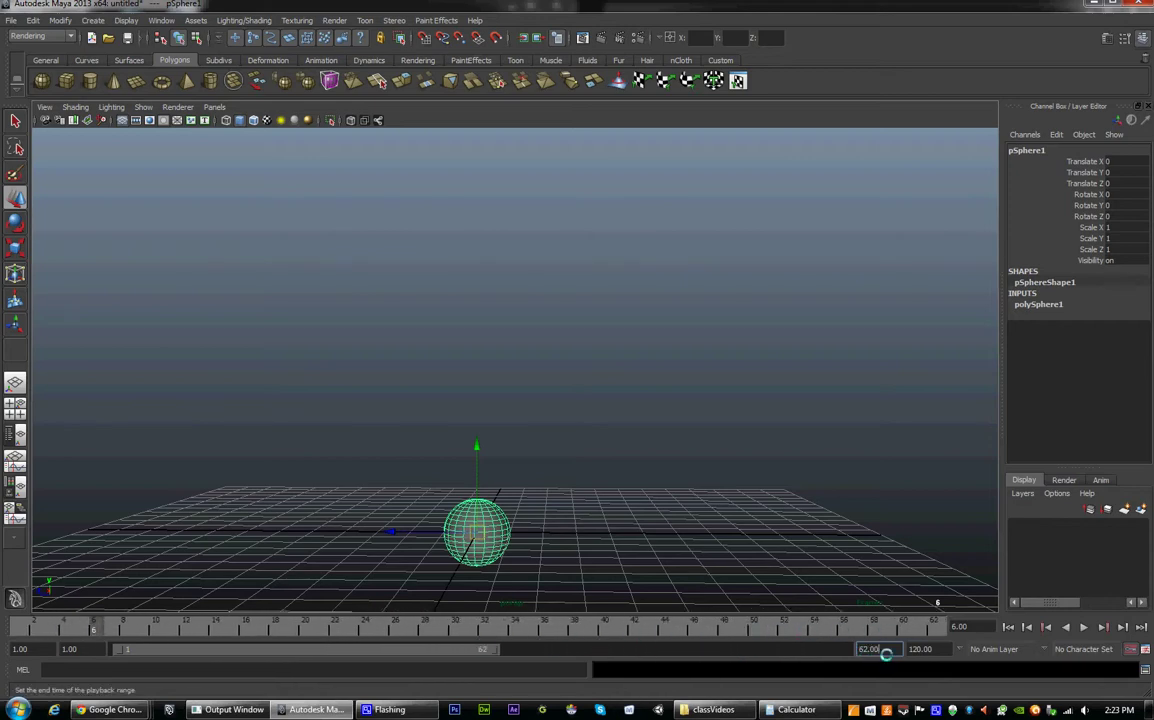
drag(490, 650, 855, 649)
drag(943, 649, 873, 649)
click(937, 628)
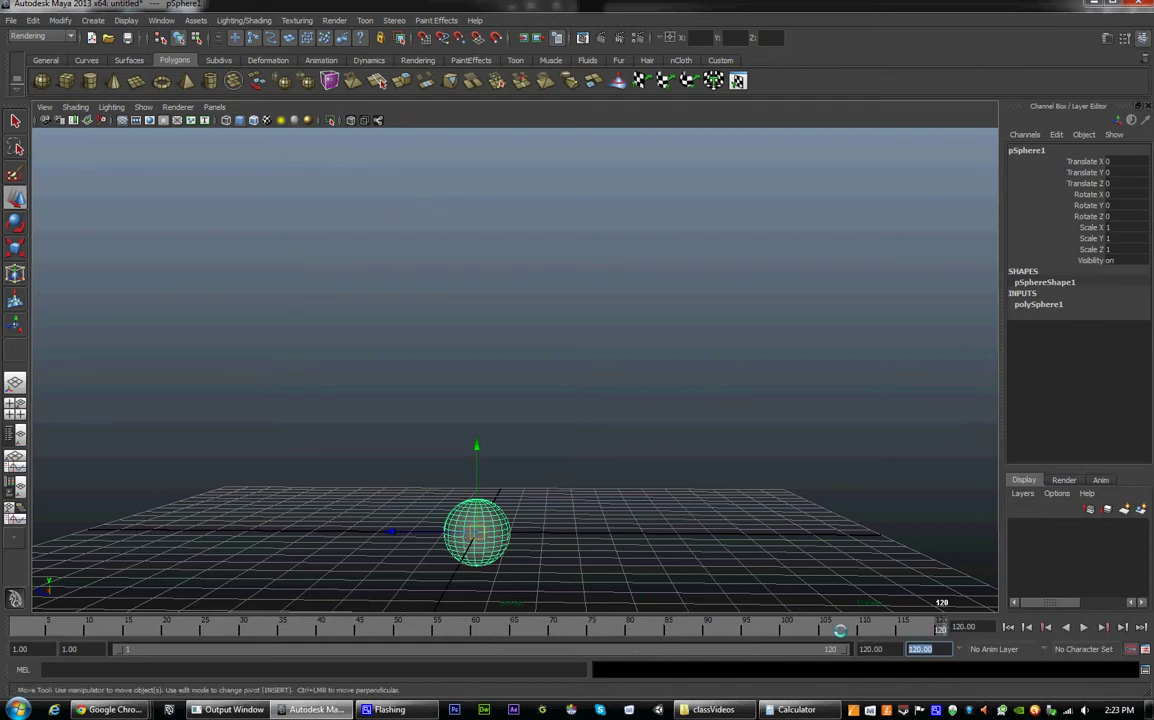
Step: At frame 1, raise the sphere above the grid to a Translate Y of about 12.67
drag(940, 625, 3, 617)
alt+drag(404, 453, 522, 521)
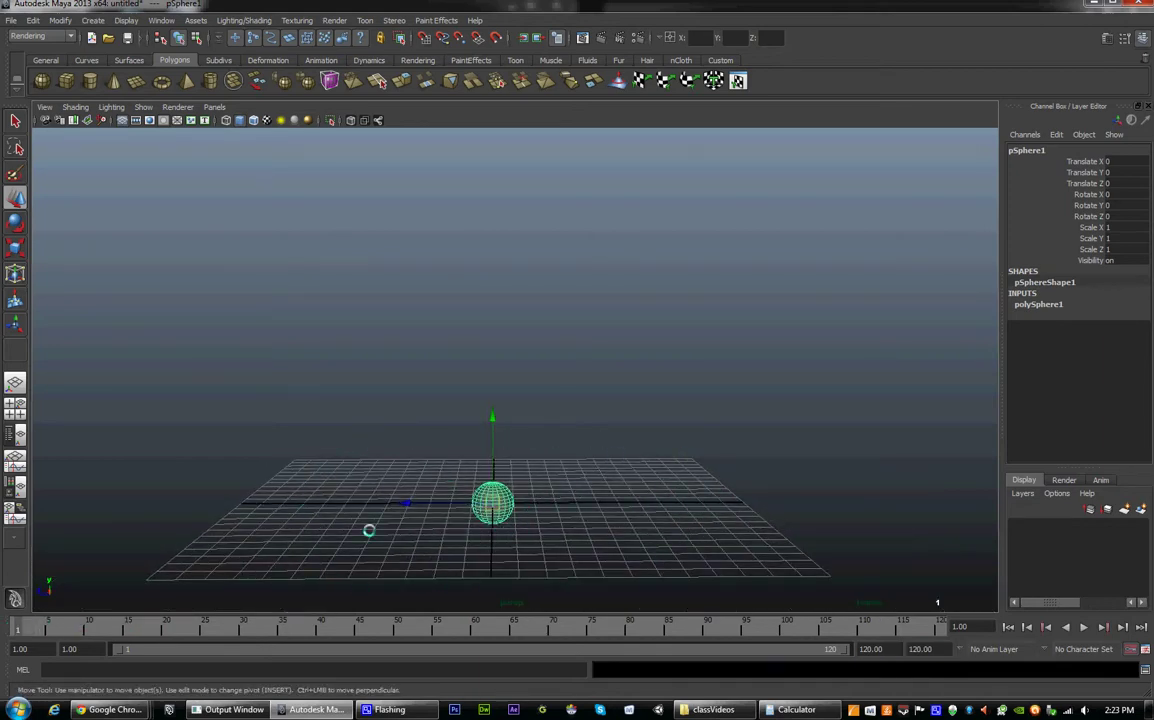
drag(492, 407, 549, 264)
alt+middle_drag(497, 366, 542, 394)
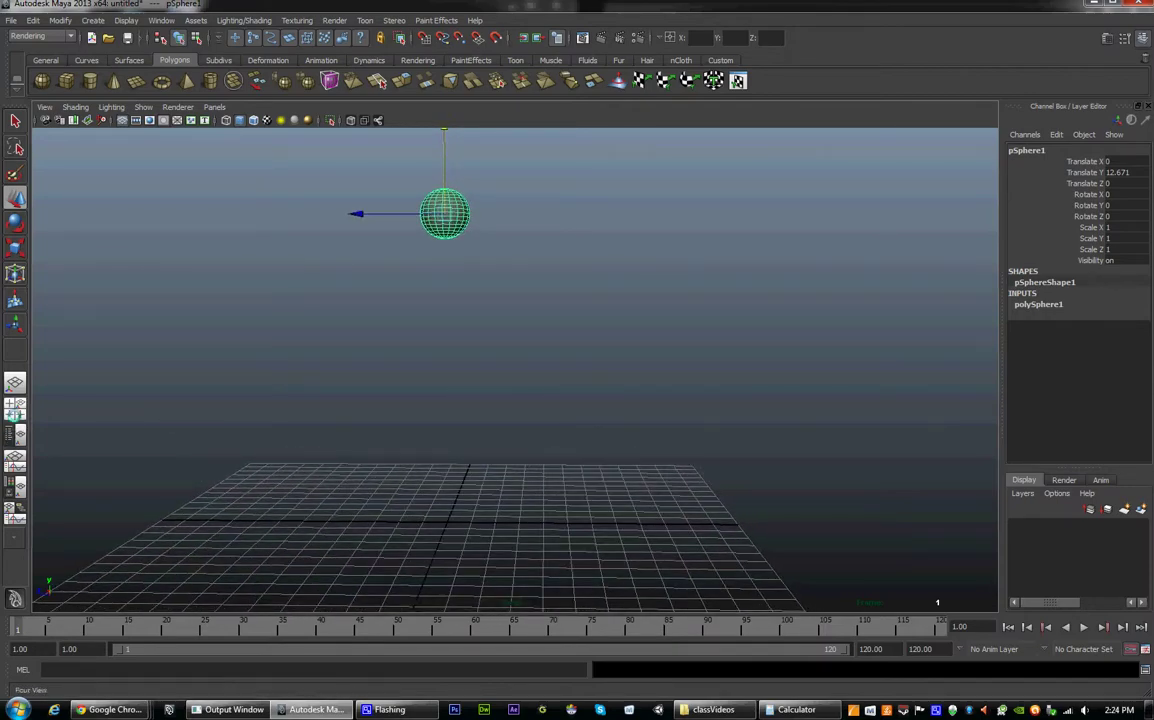
Step: Switch to the maximized side view and set a keyframe on the raised sphere at frame 1
click(15, 408)
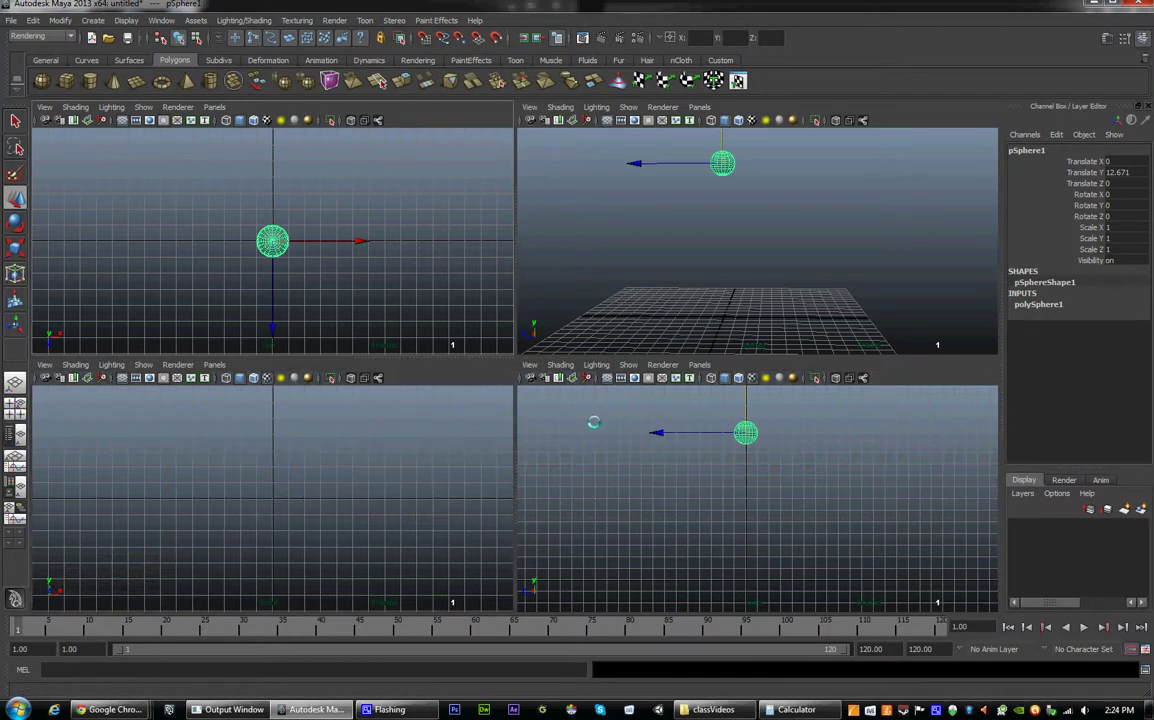
key(space)
alt+middle_drag(523, 286, 547, 263)
alt+middle_drag(602, 349, 589, 326)
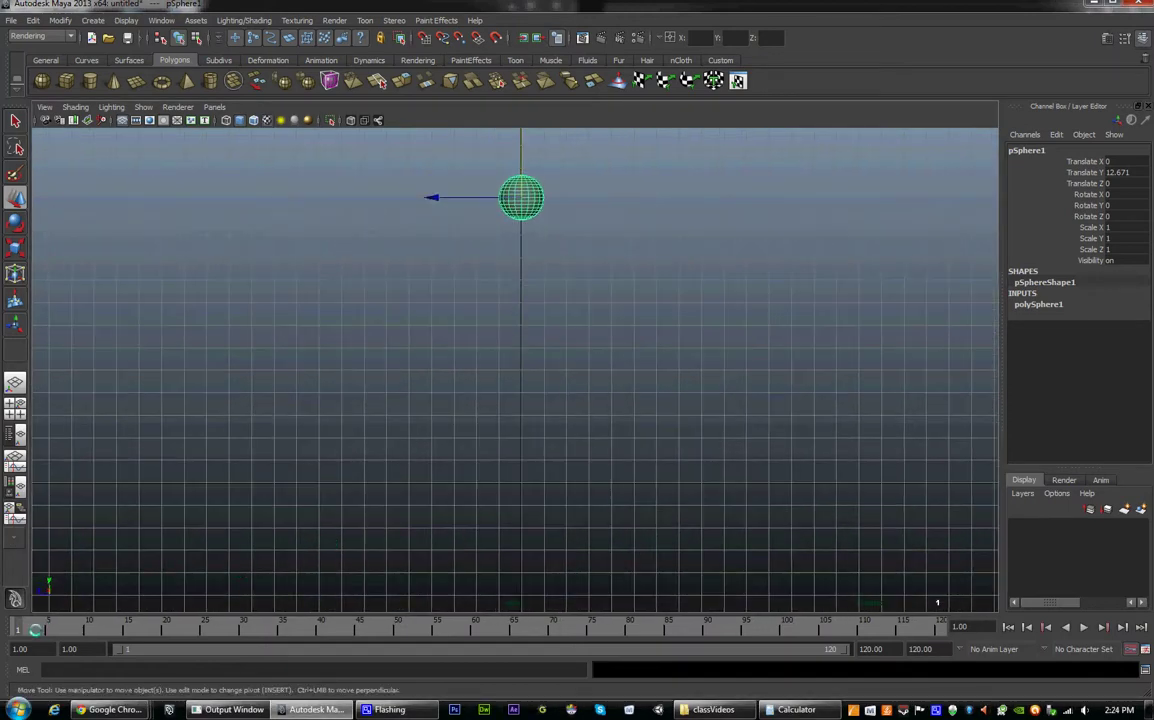
key(s)
key(alt+v)
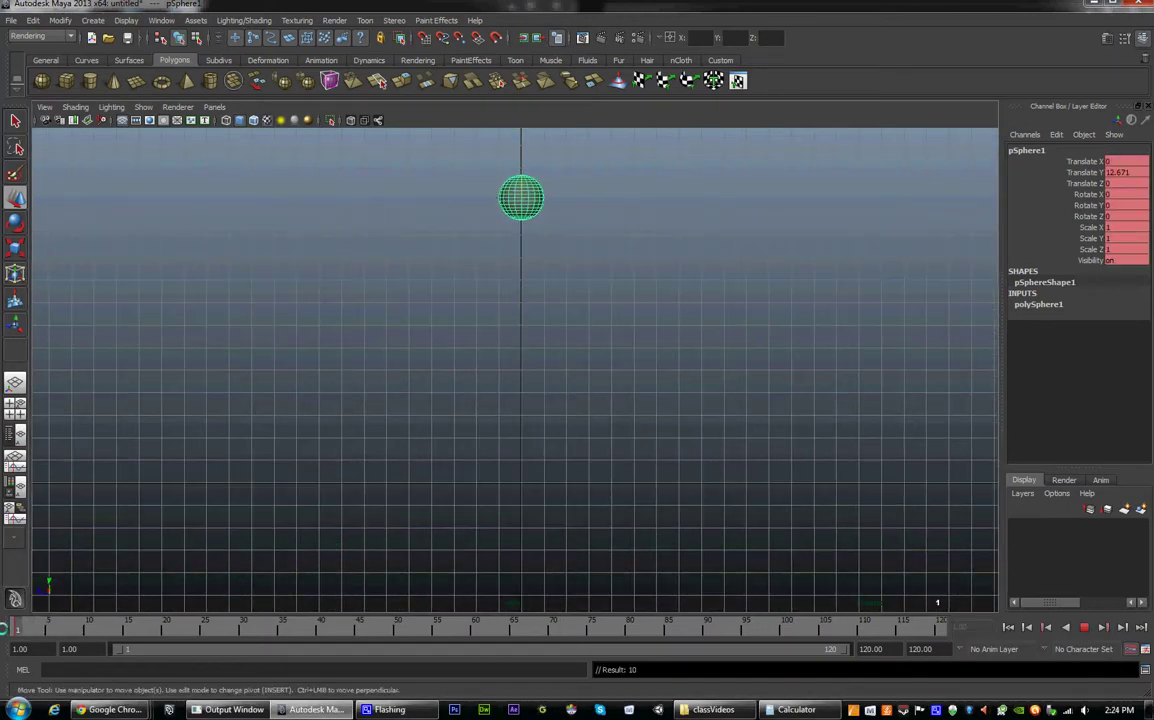
Step: Keyframe the sphere at frame 15, lowered onto the ground line at a Translate Y of about 1.01
drag(13, 627, 124, 628)
drag(521, 143, 518, 405)
alt+right_drag(520, 404, 751, 530)
alt+middle_drag(751, 530, 729, 484)
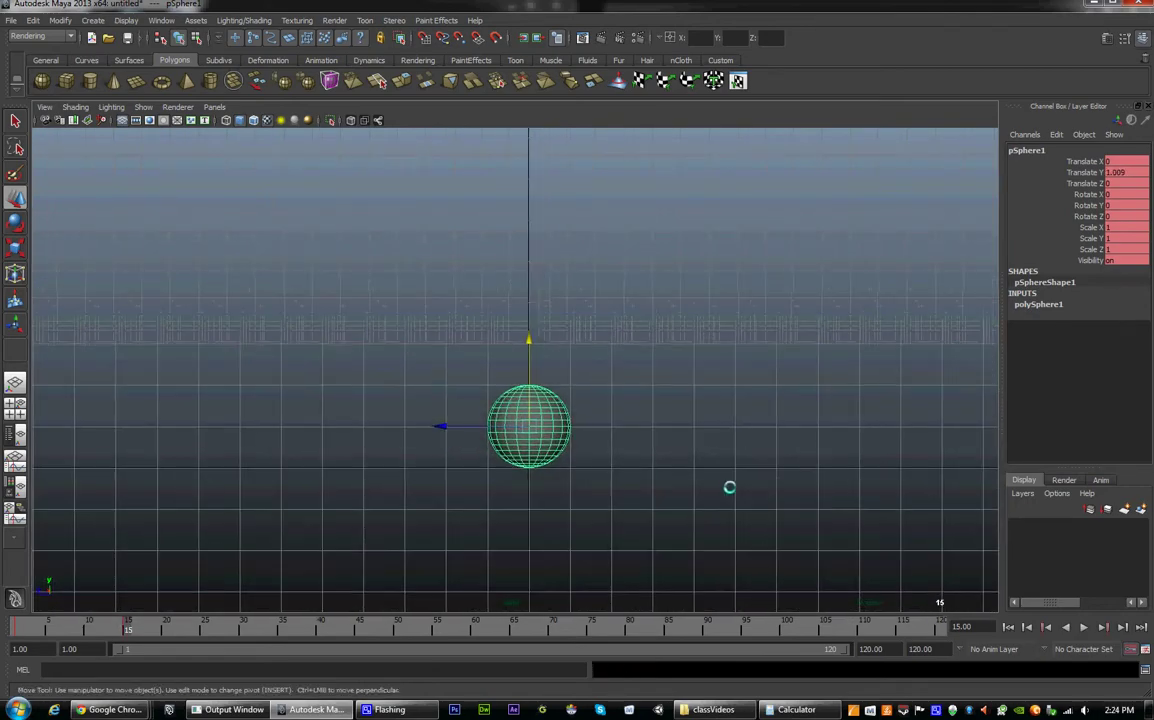
key(space)
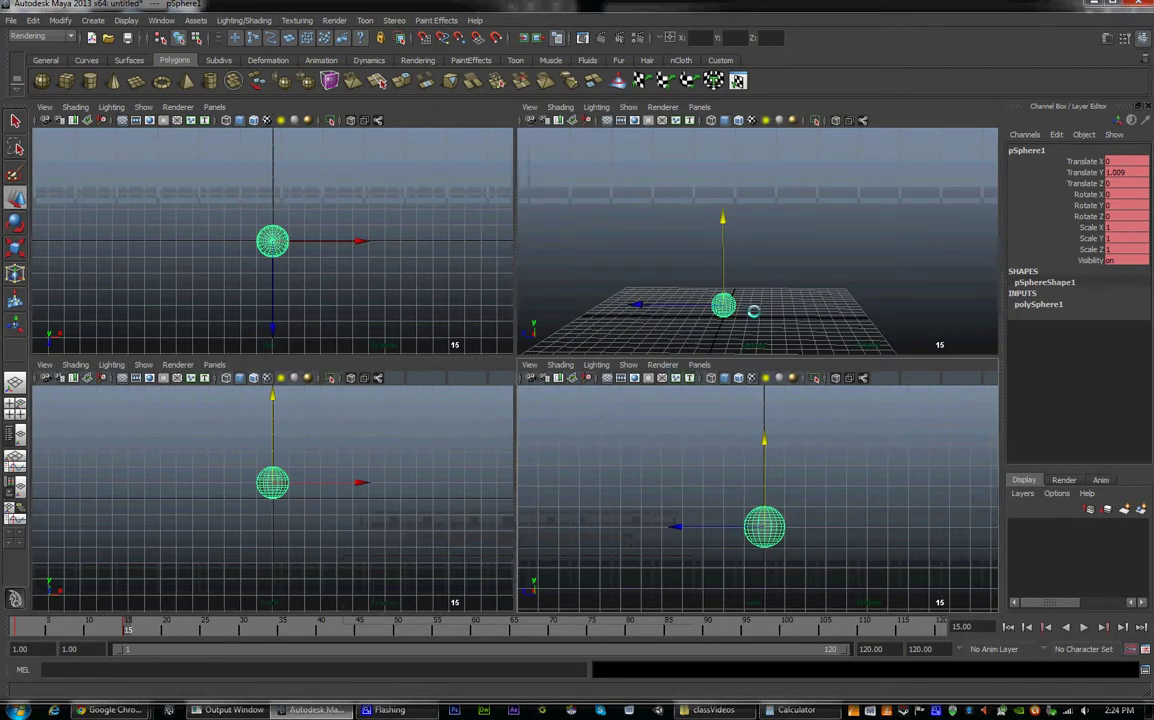
key(space)
key(space)
key(space)
alt+middle_drag(677, 456, 702, 500)
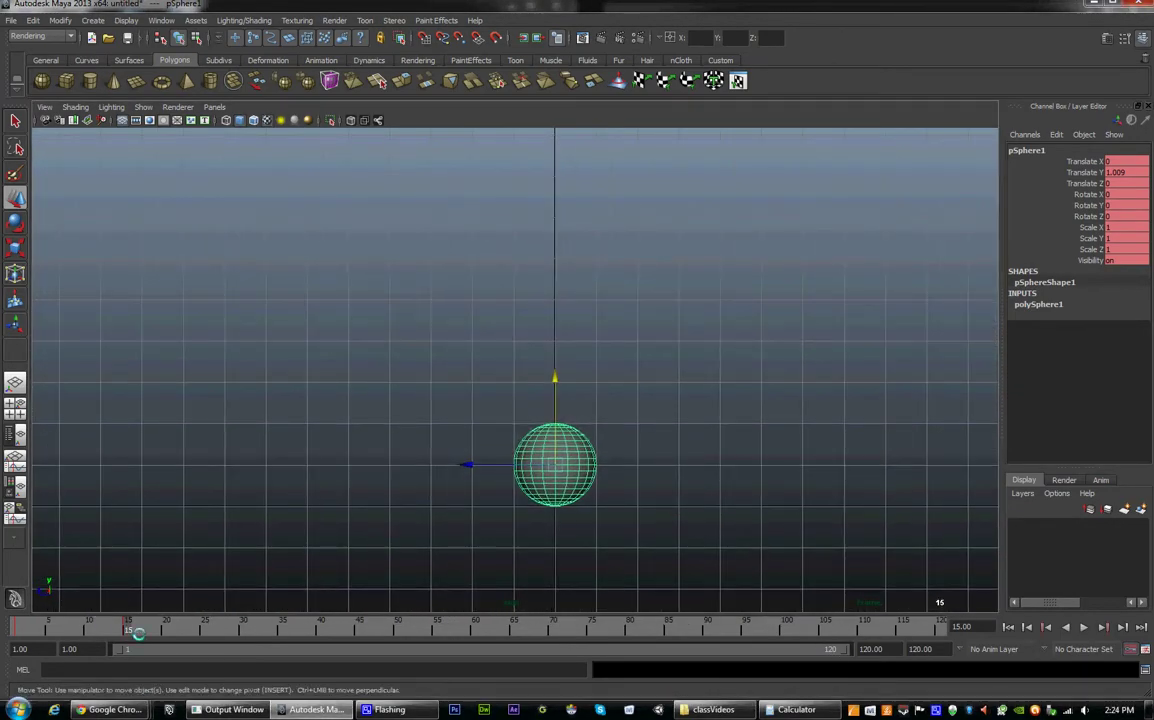
Step: Keyframe the sphere at frame 30, raised to a Translate Y of about 5.92, and play back the bounce
drag(138, 633, 14, 627)
alt+drag(421, 460, 517, 428)
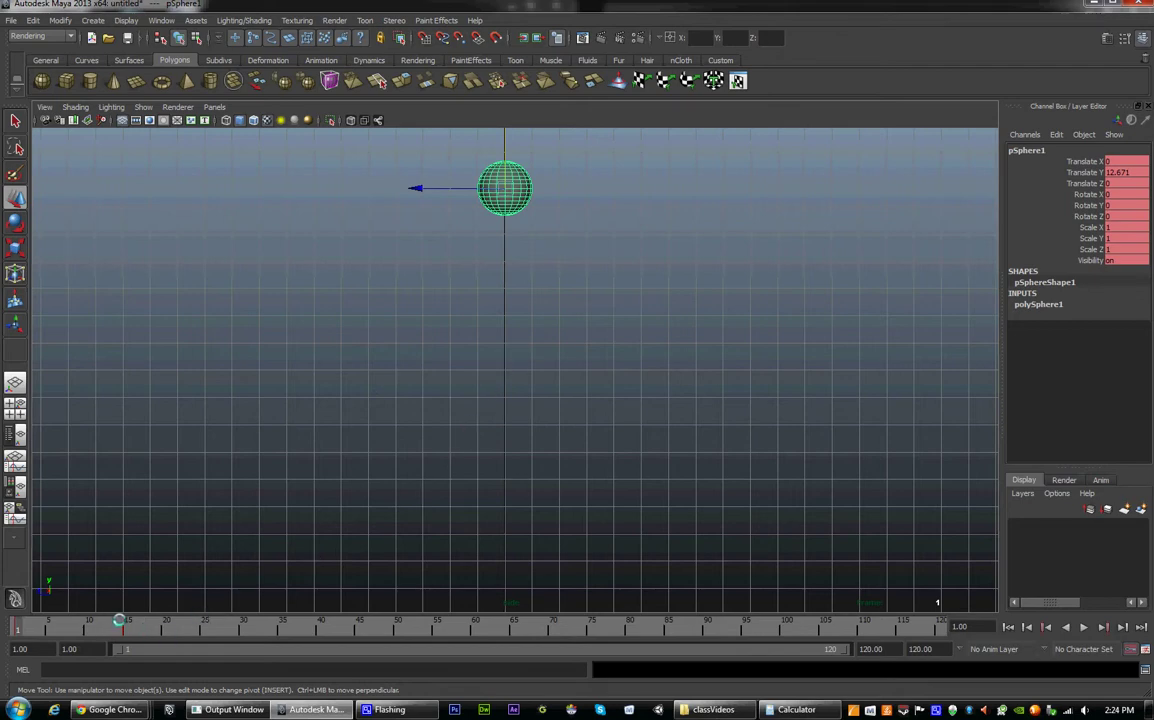
drag(221, 627, 242, 627)
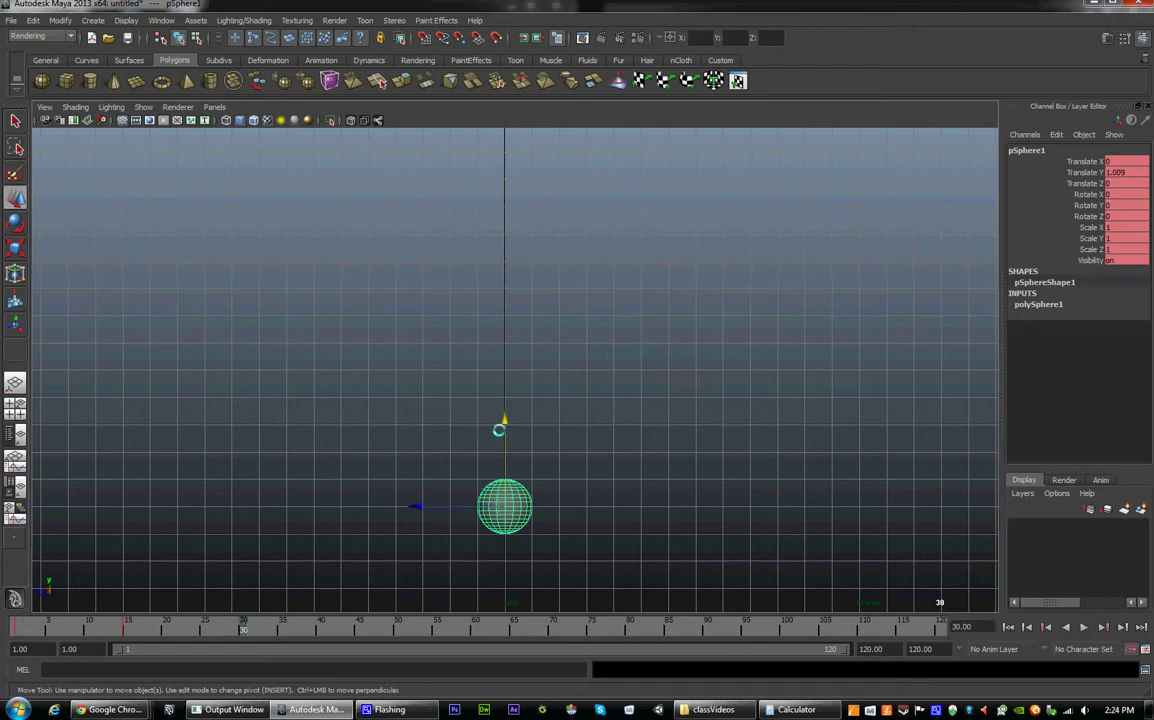
drag(507, 422, 505, 289)
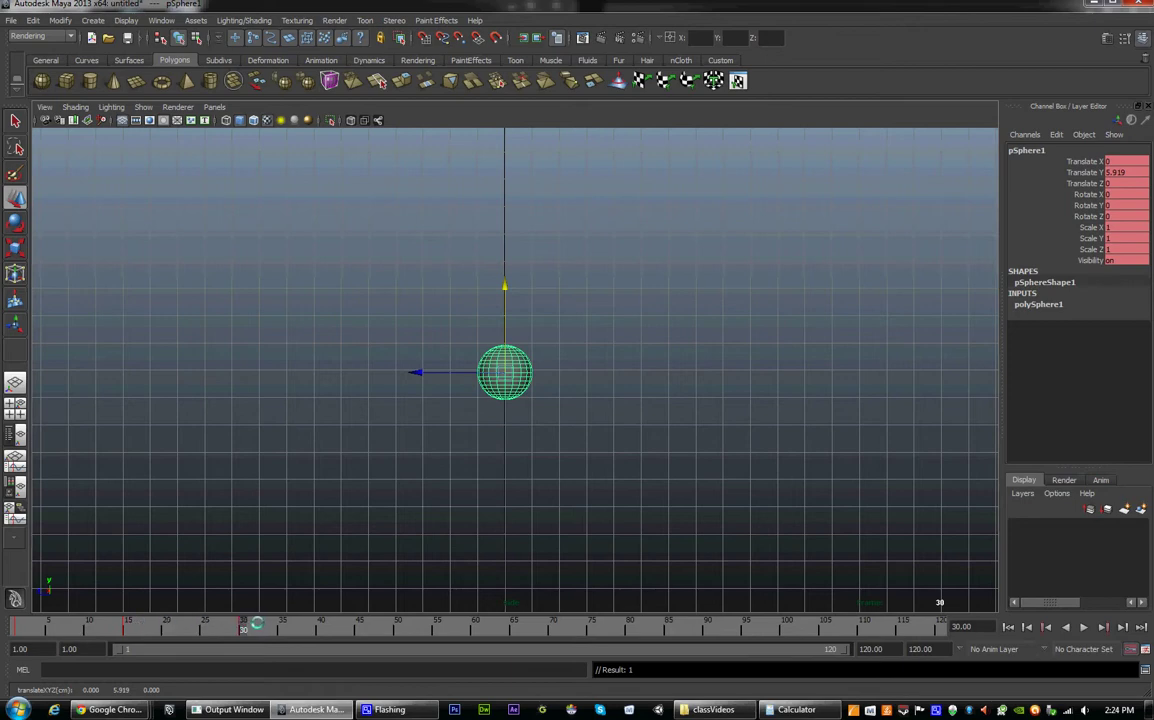
key(alt+v)
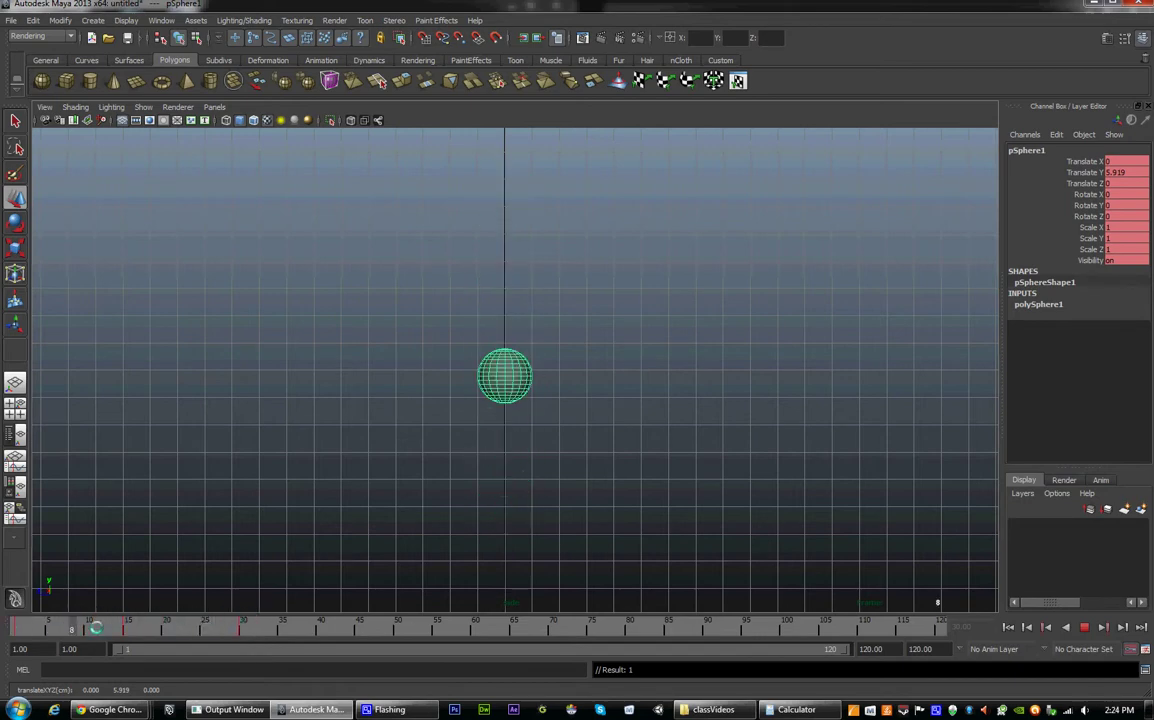
Step: Try a lower bounce at frame 30 with Translate Y about 2.57, play it back, and undo the change
click(237, 627)
key(w)
drag(508, 289, 507, 378)
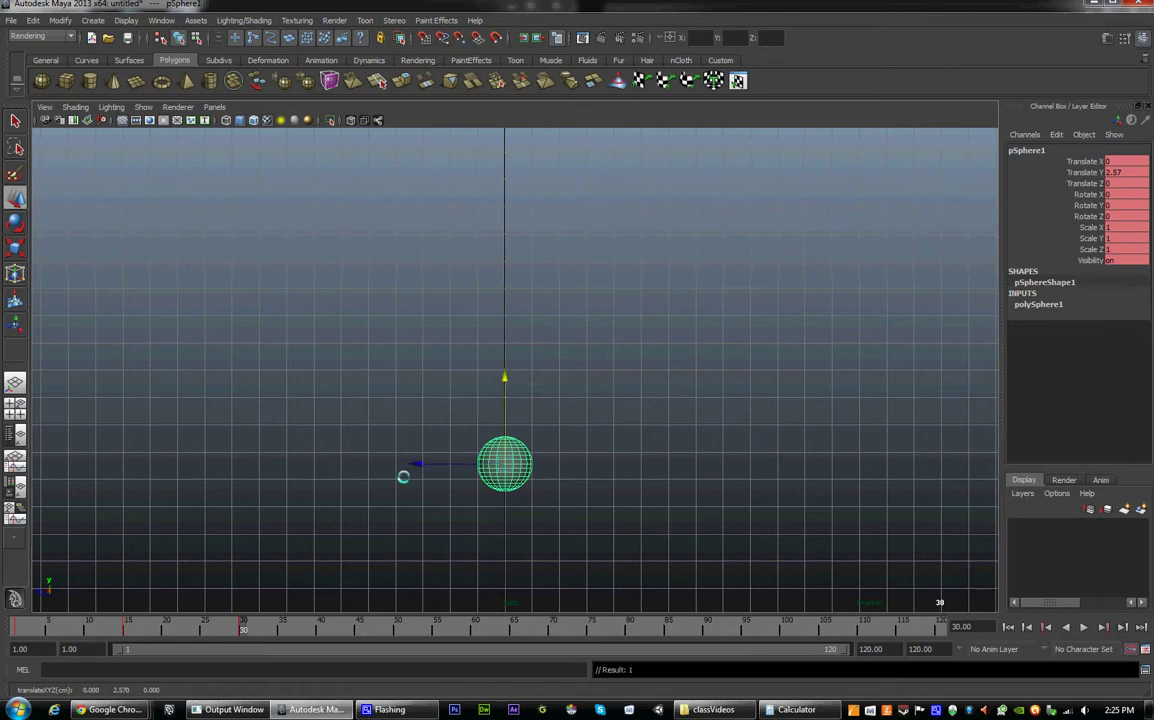
key(alt+v)
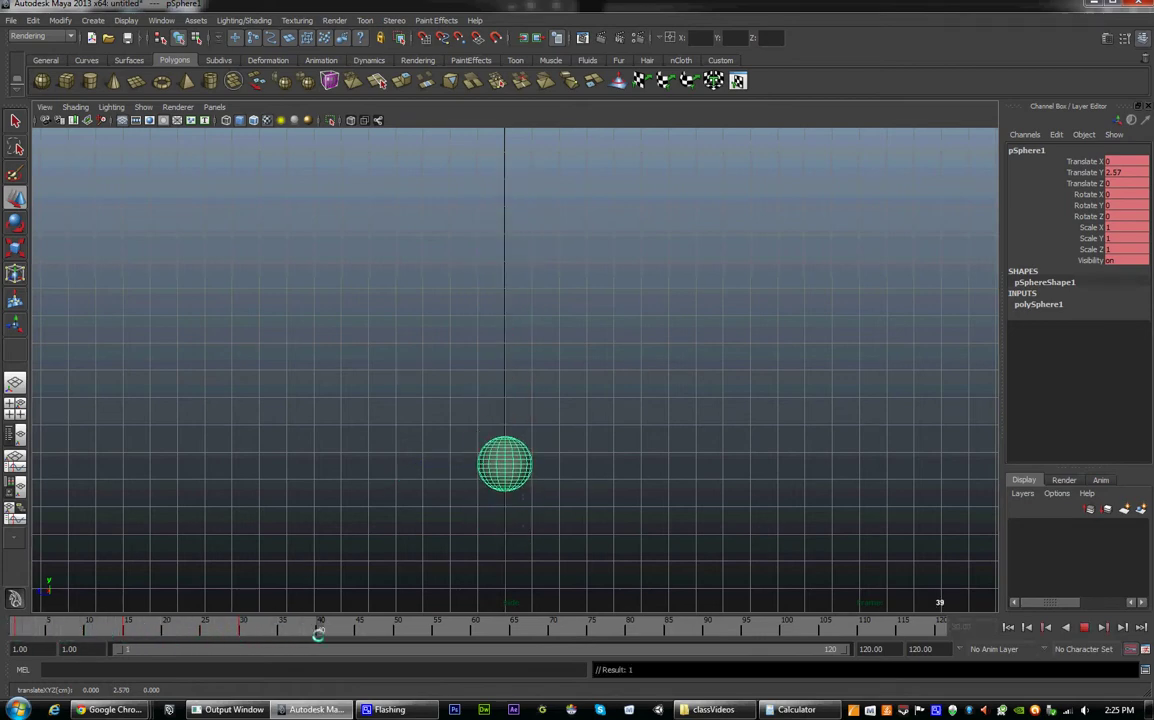
drag(260, 638, 212, 636)
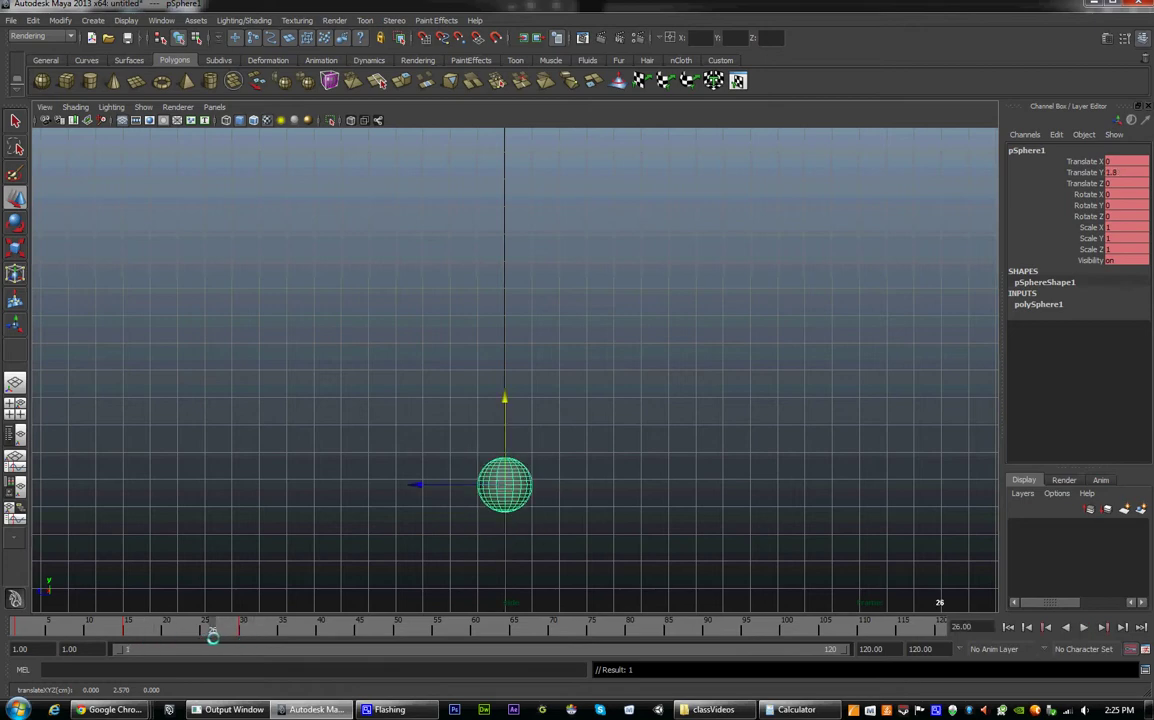
key(ctrl+z)
key(ctrl+z)
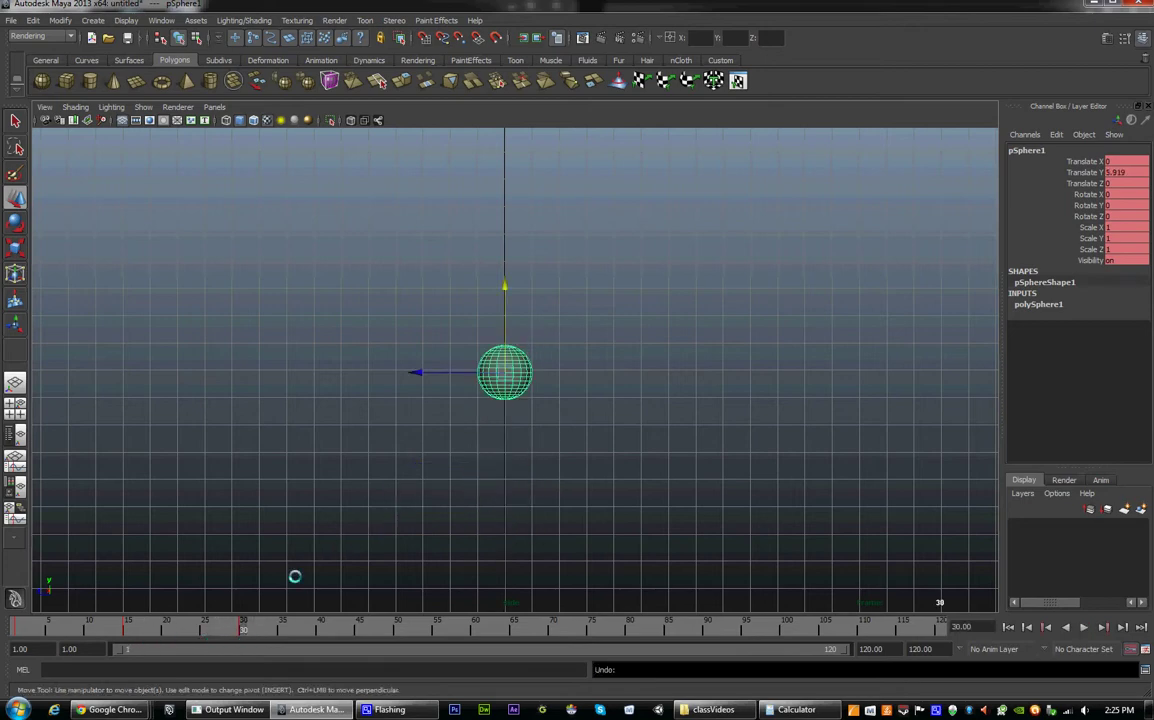
Step: Play back the bounce, try lowering the sphere at frame 45 to a Translate Y of about 1.08, and undo the move
key(alt+v)
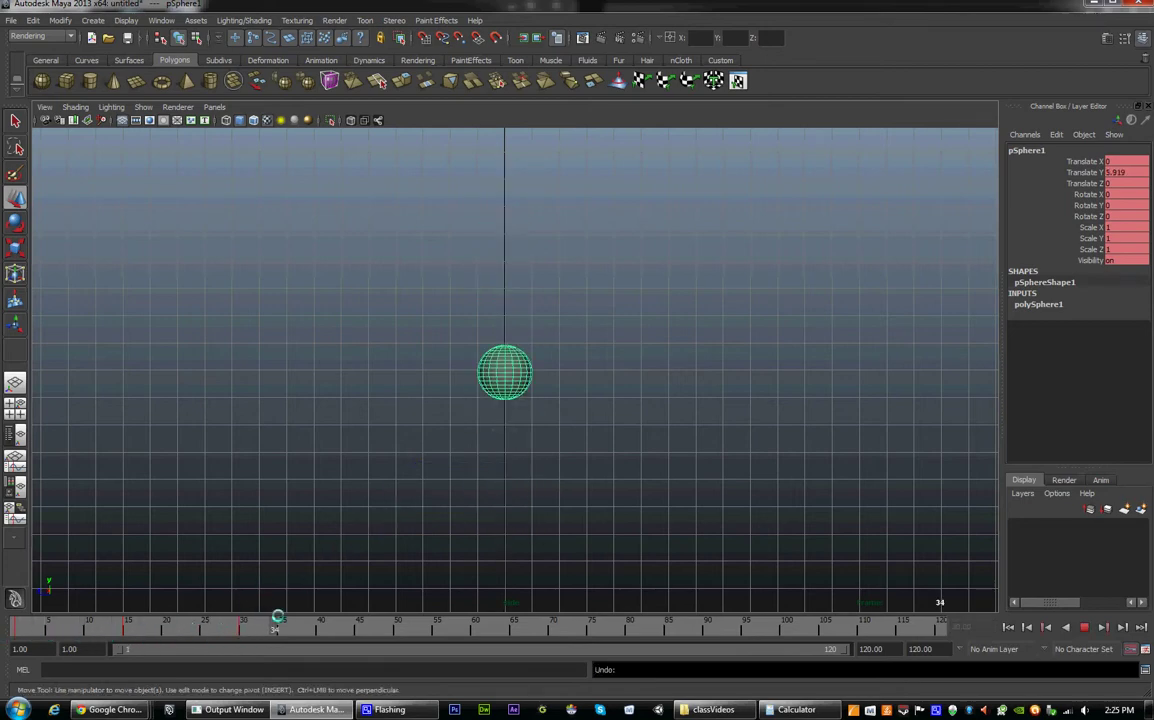
click(361, 626)
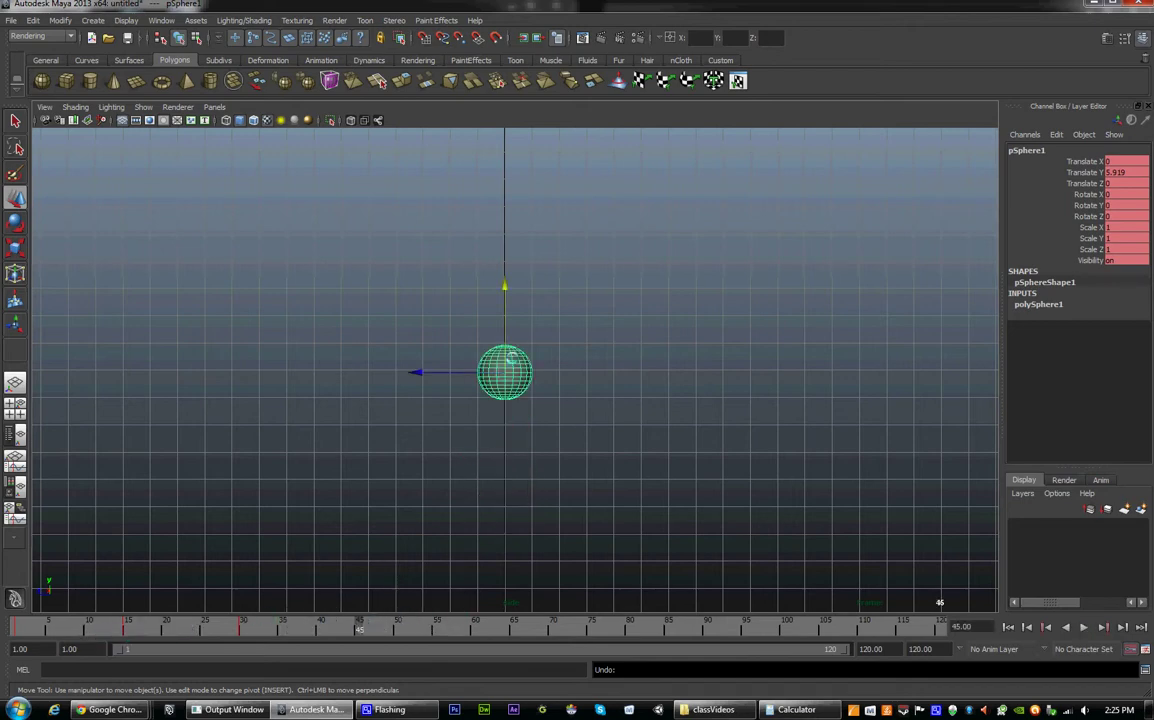
drag(509, 286, 520, 427)
key(ctrl+z)
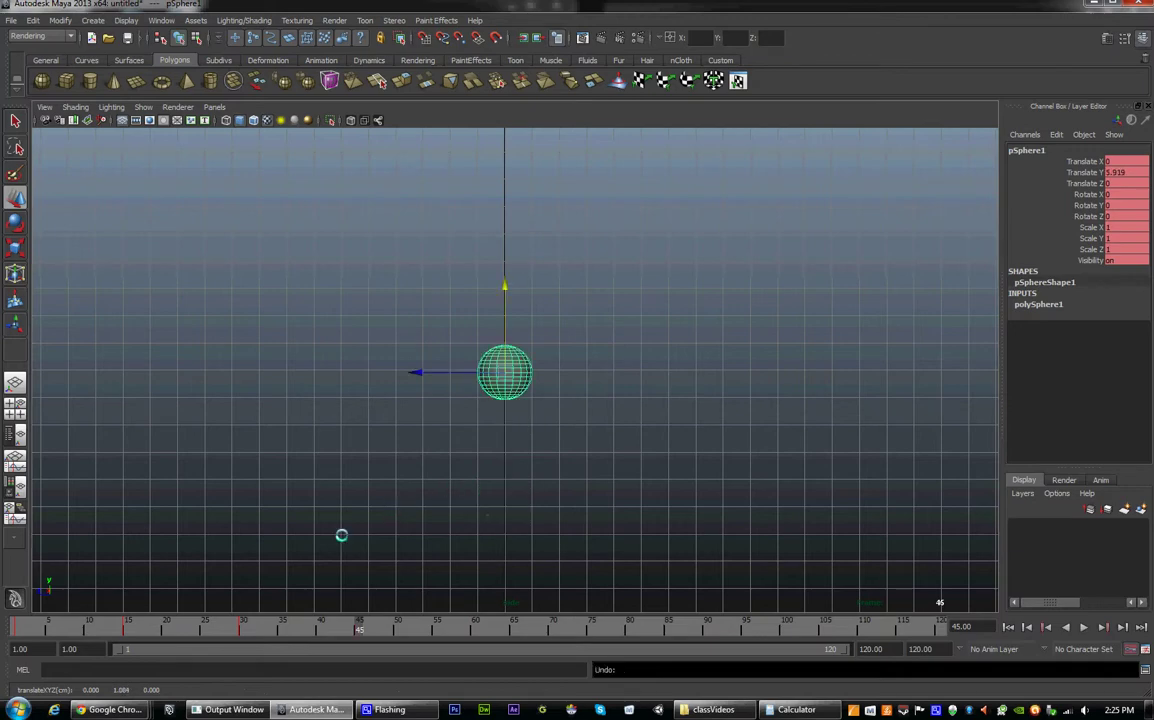
Step: Copy the sphere's ground-contact pose from frame 15 to frame 42 and set a keyframe there
click(125, 626)
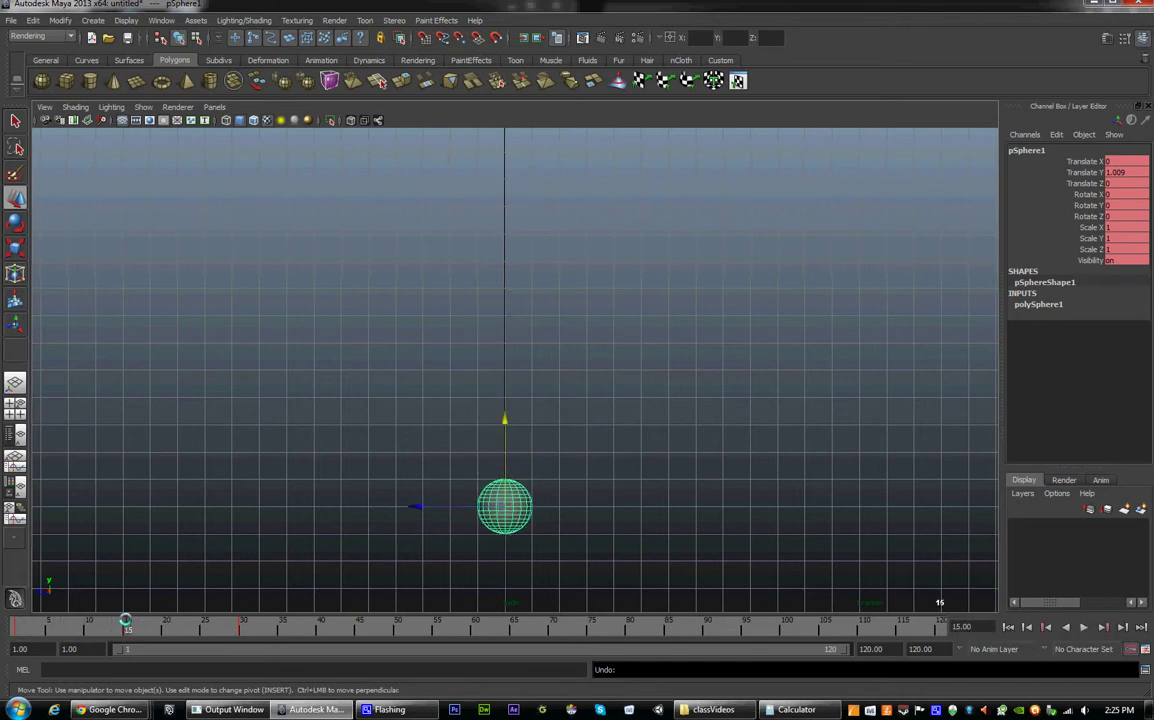
key(alt+v)
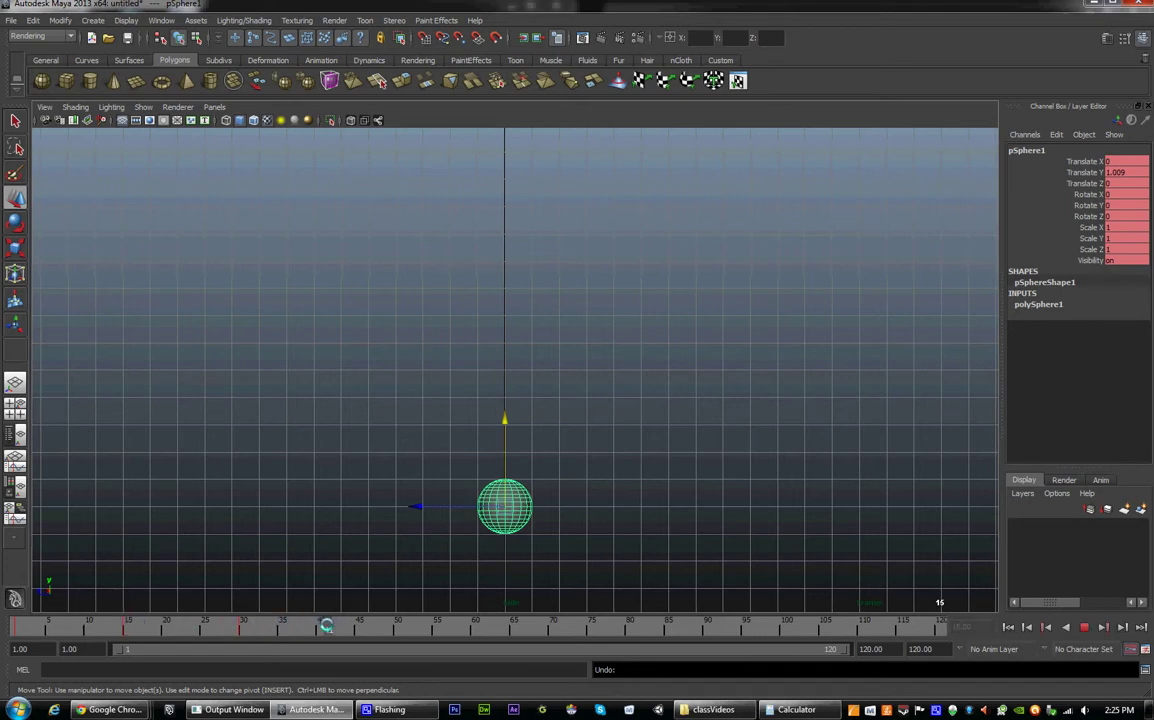
key(alt+v)
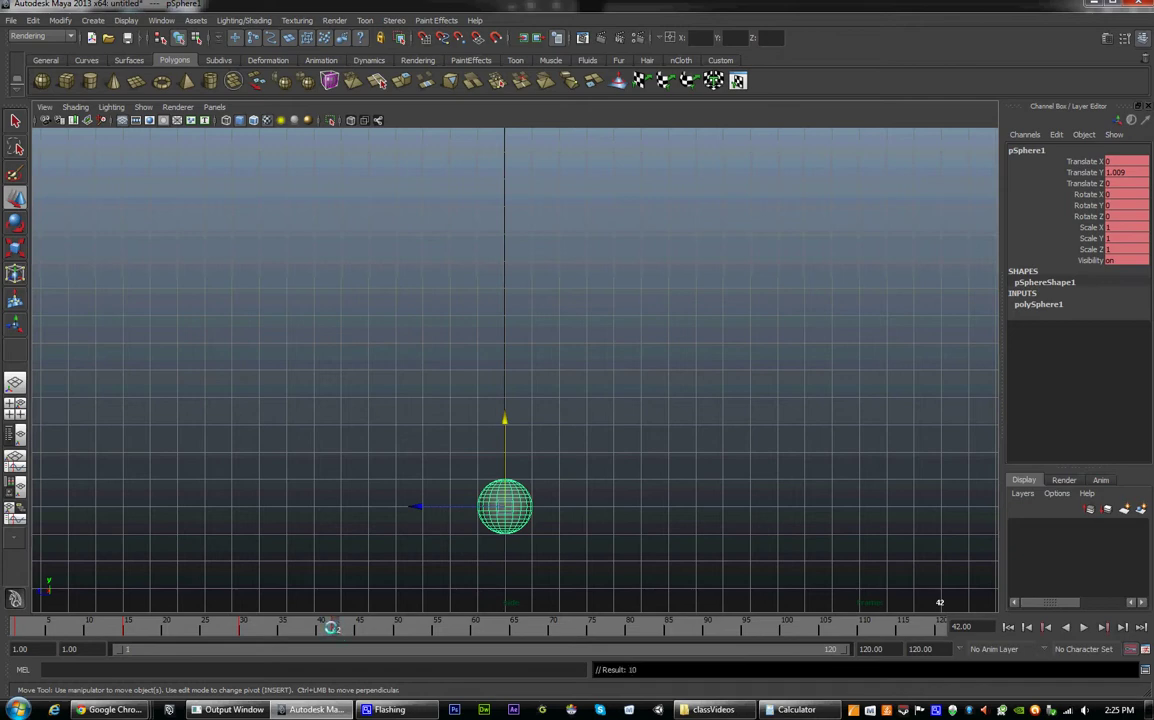
Step: Play back the bounce and carry the sphere's frame 27 pose over to frame 50
key(alt+v)
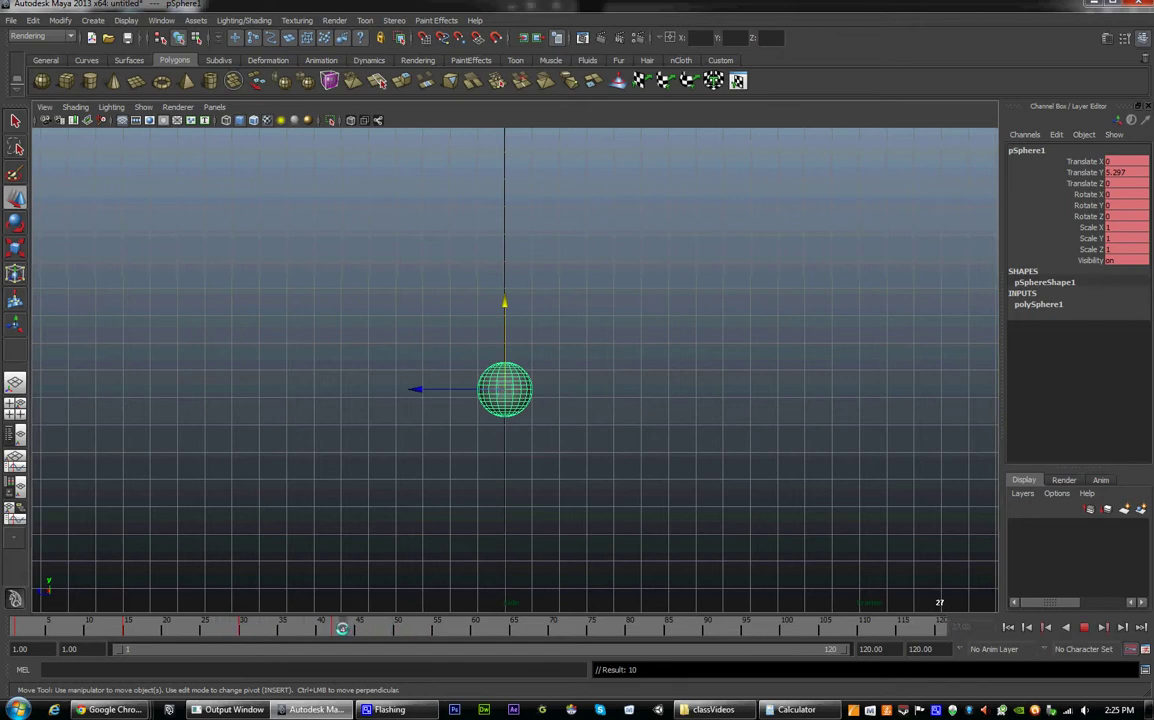
key(alt+v)
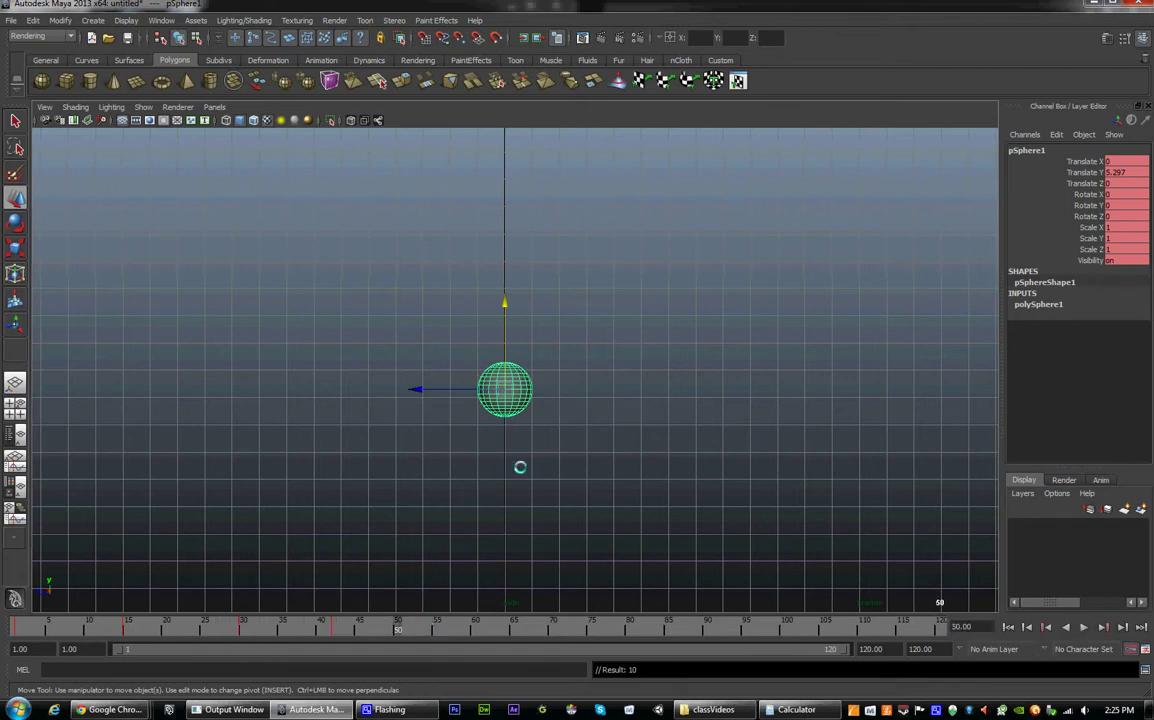